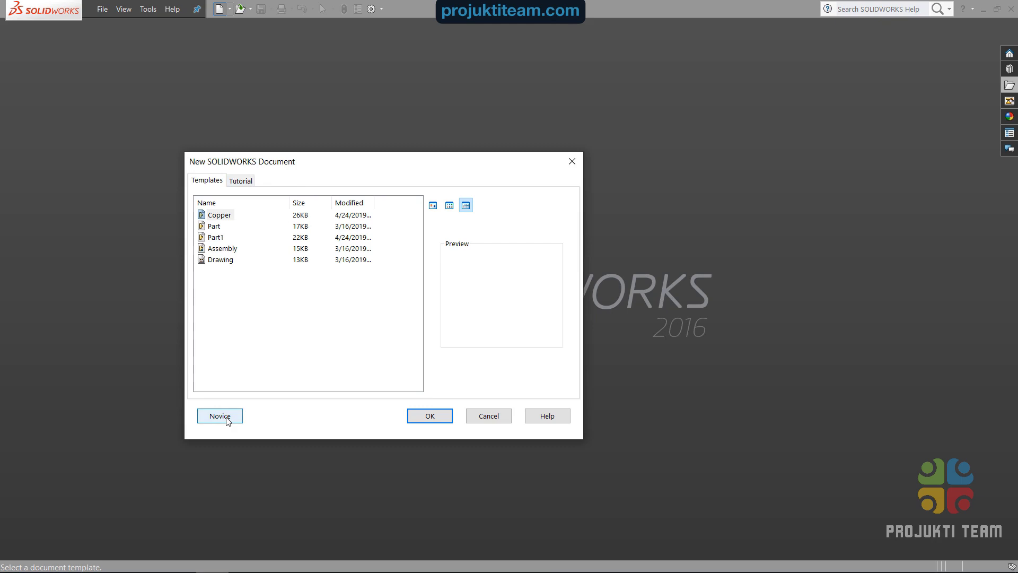
# Create a new part document and start a sketch on the Front Plane.
pyautogui.click(227, 420)
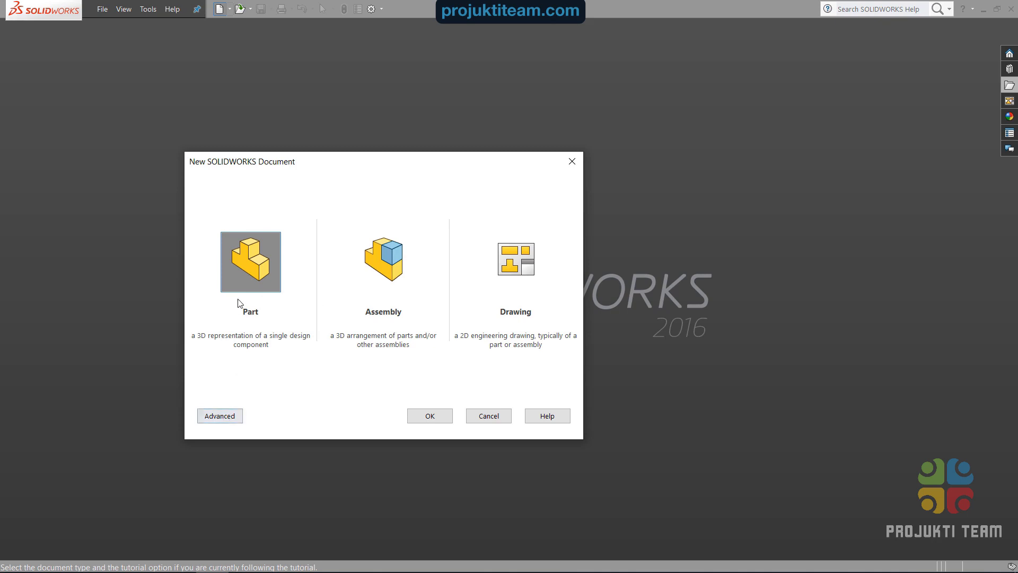
pyautogui.click(428, 415)
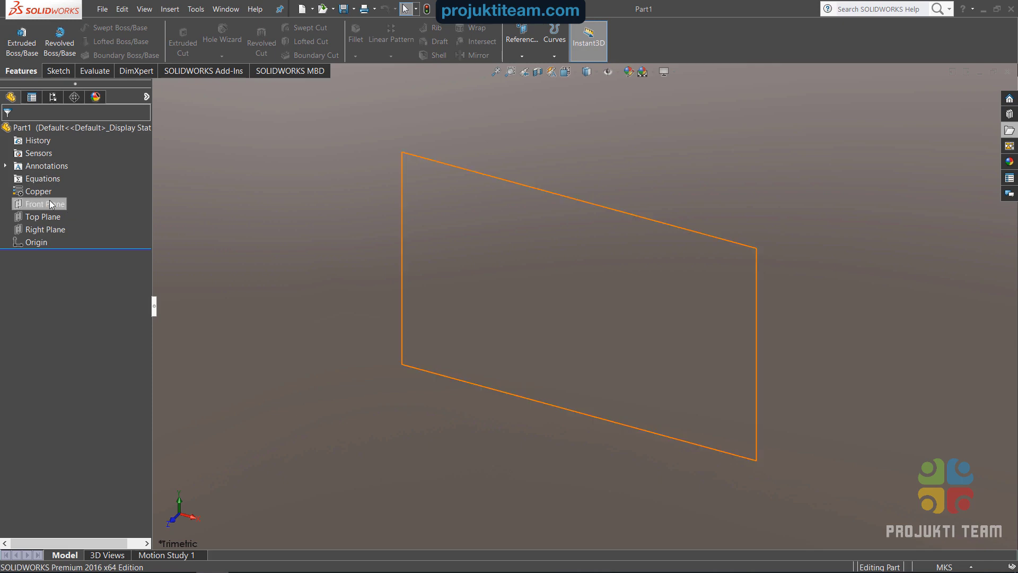
pyautogui.click(51, 205)
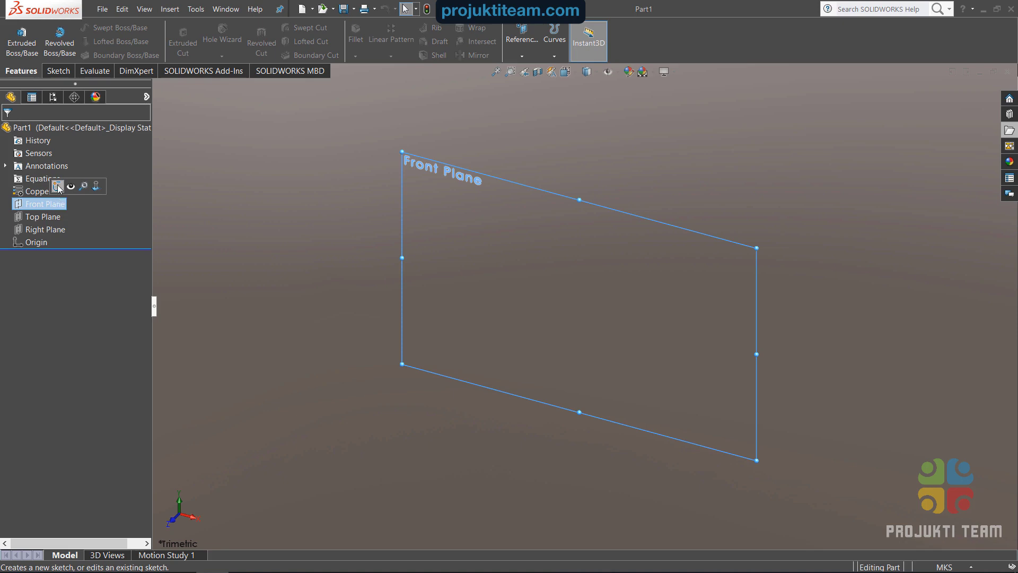
pyautogui.click(54, 69)
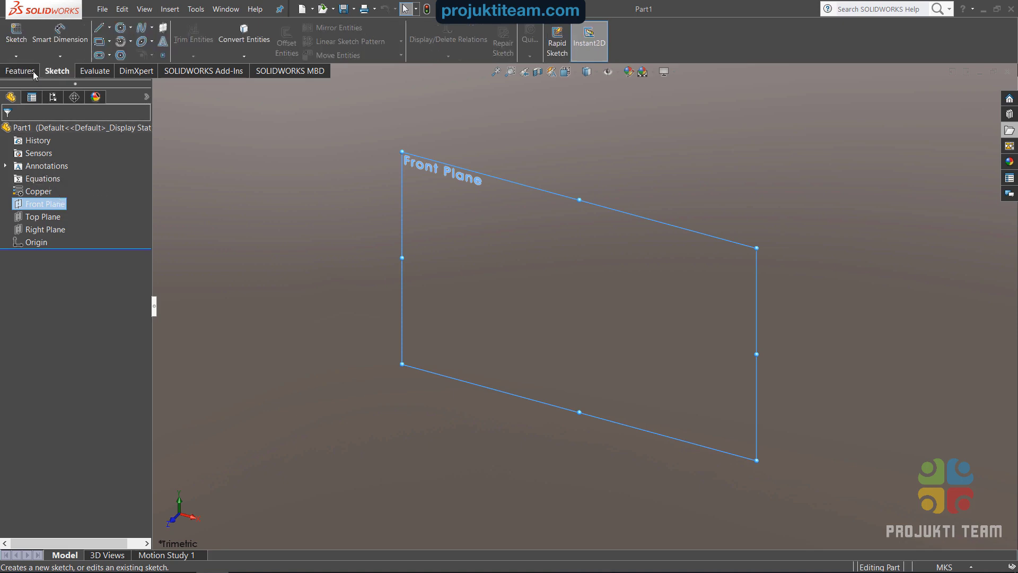
pyautogui.click(16, 34)
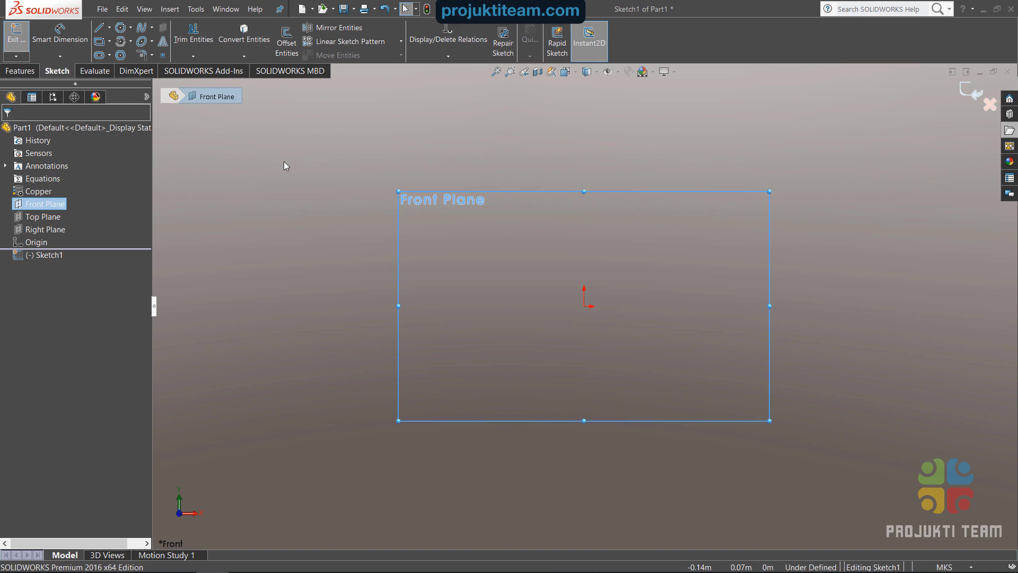
# Sketch a circle of about 0.036 m radius left of the origin and a corner rectangle about 0.063 by 0.048 m right of it.
pyautogui.click(120, 28)
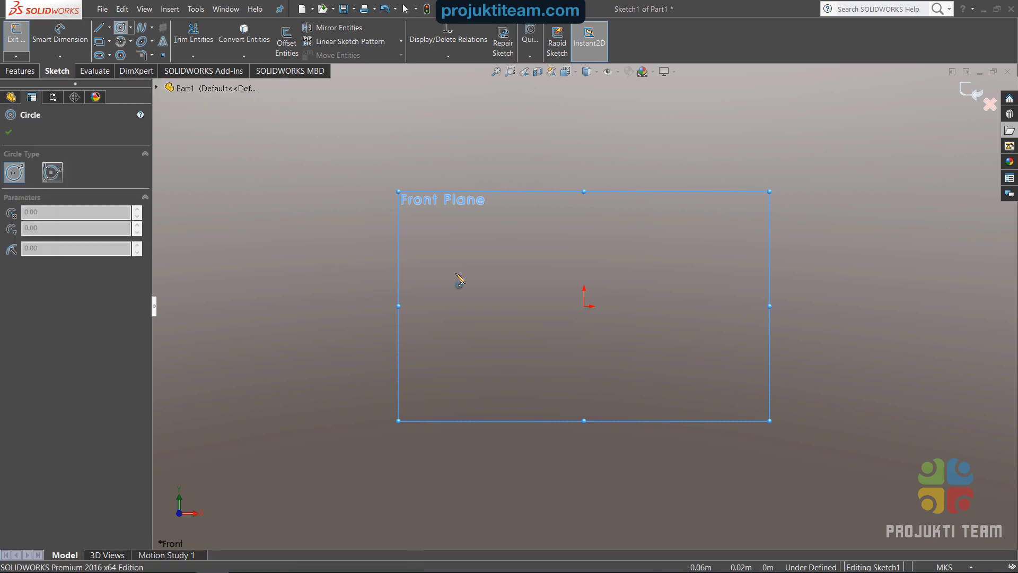
pyautogui.moveTo(457, 289); pyautogui.dragTo(444, 217)
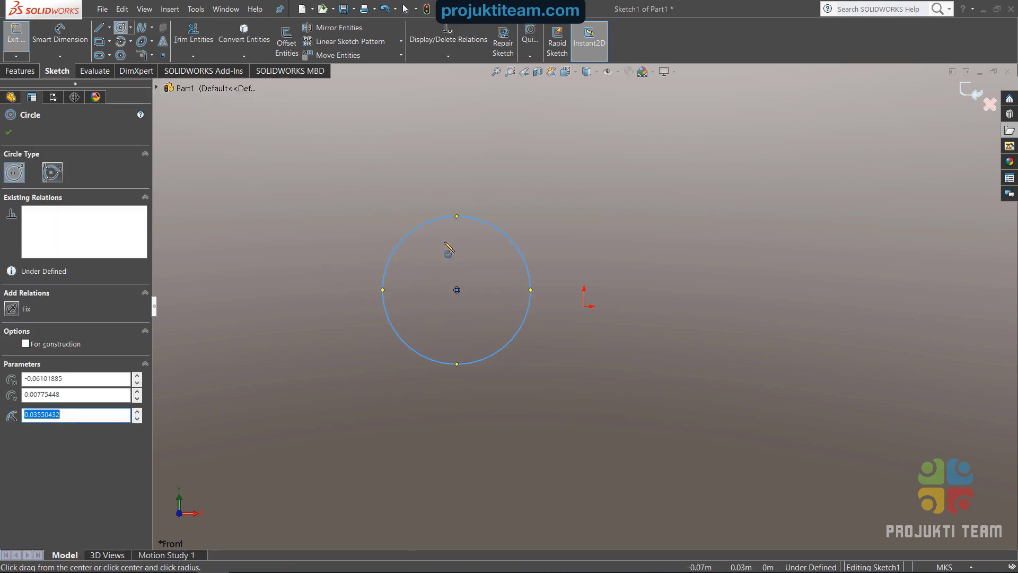
pyautogui.click(7, 132)
pyautogui.click(100, 41)
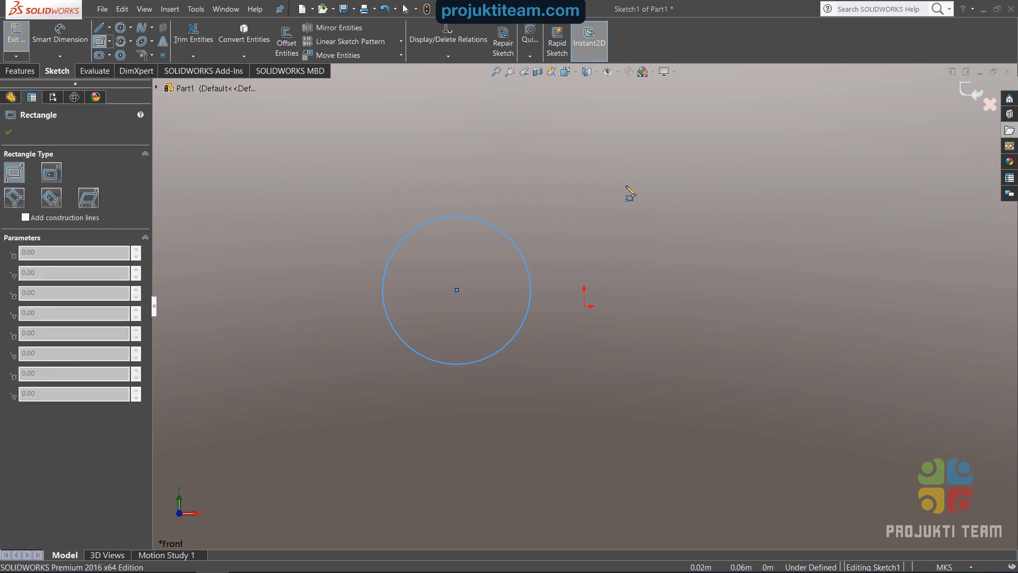
pyautogui.moveTo(627, 185)
pyautogui.mouseDown()
pyautogui.moveTo(762, 255)
pyautogui.moveTo(757, 285)
pyautogui.mouseUp()
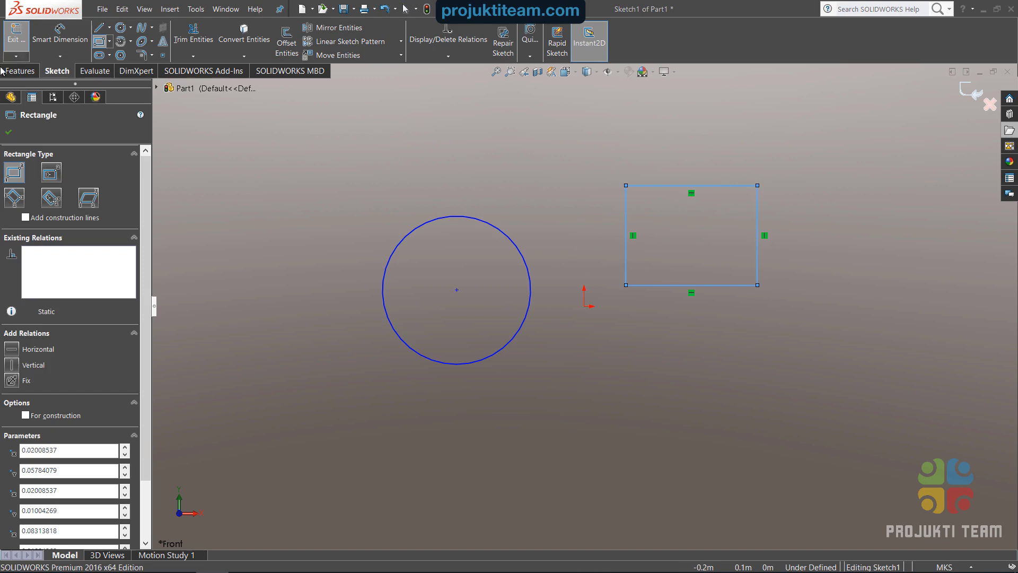
pyautogui.click(8, 132)
# Sketch a horizontal straight slot below the rectangle, about 0.11 m between centers and about 0.046 m wide.
pyautogui.click(99, 54)
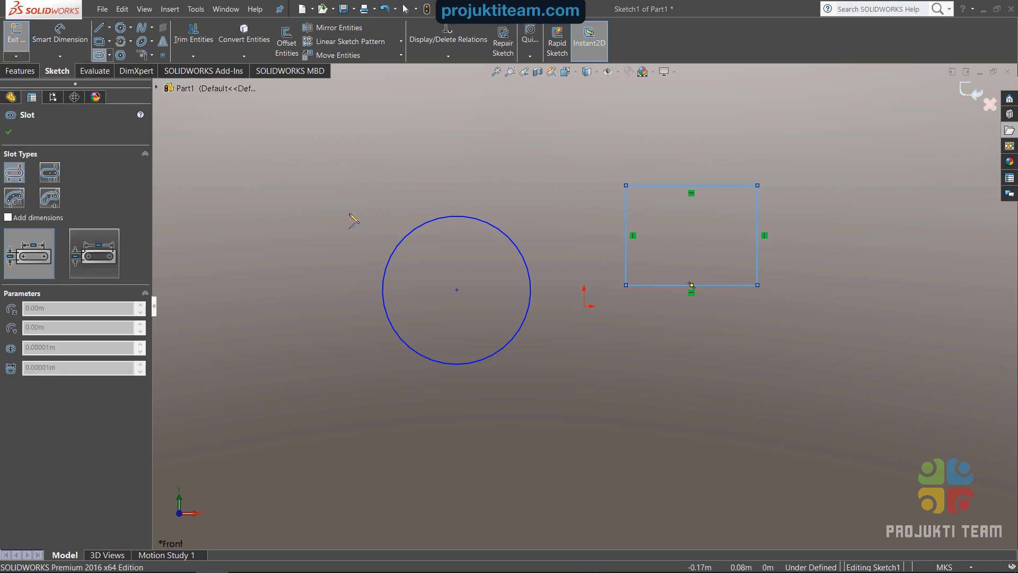
pyautogui.click(648, 391)
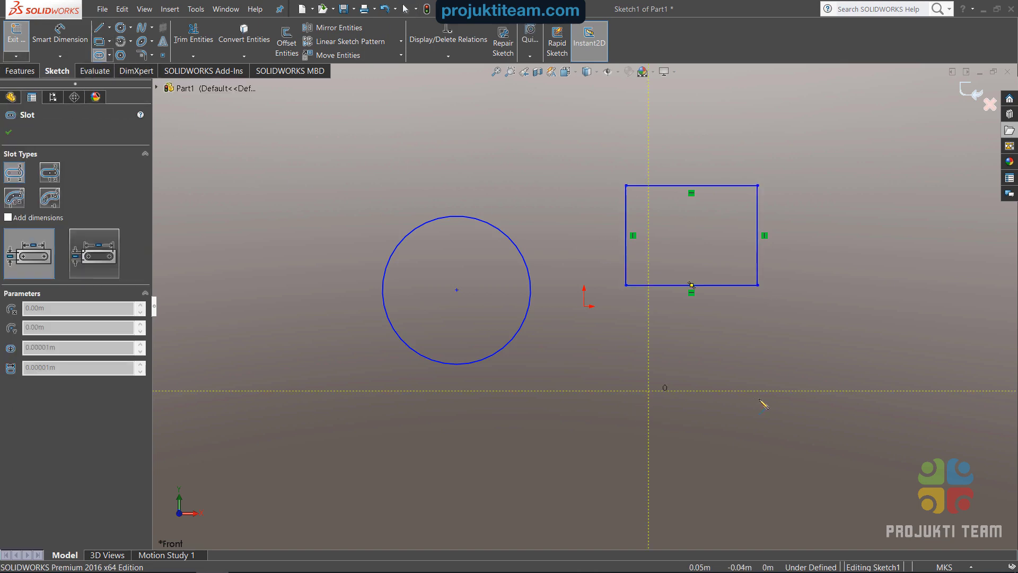
pyautogui.click(879, 391)
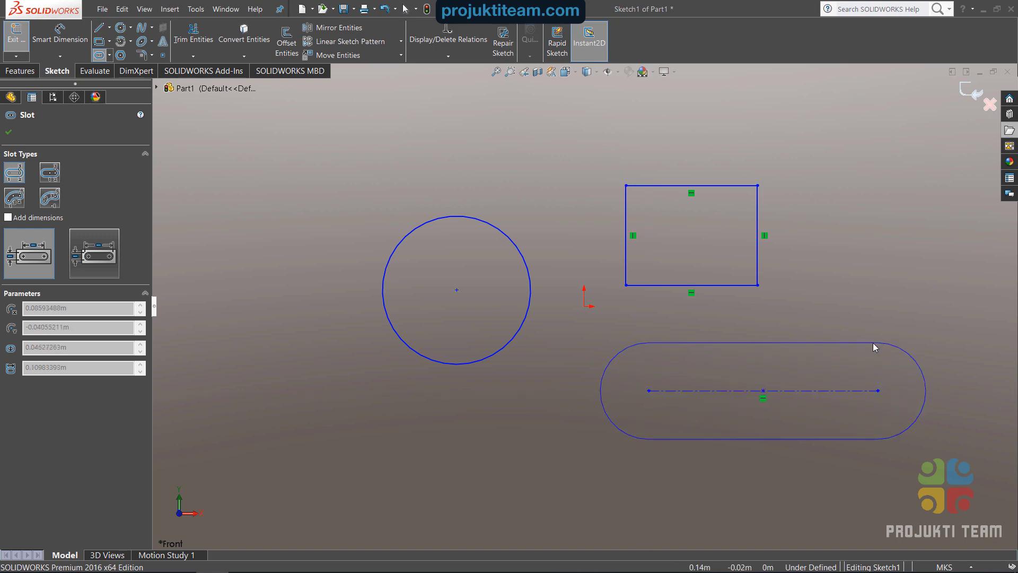
pyautogui.click(875, 347)
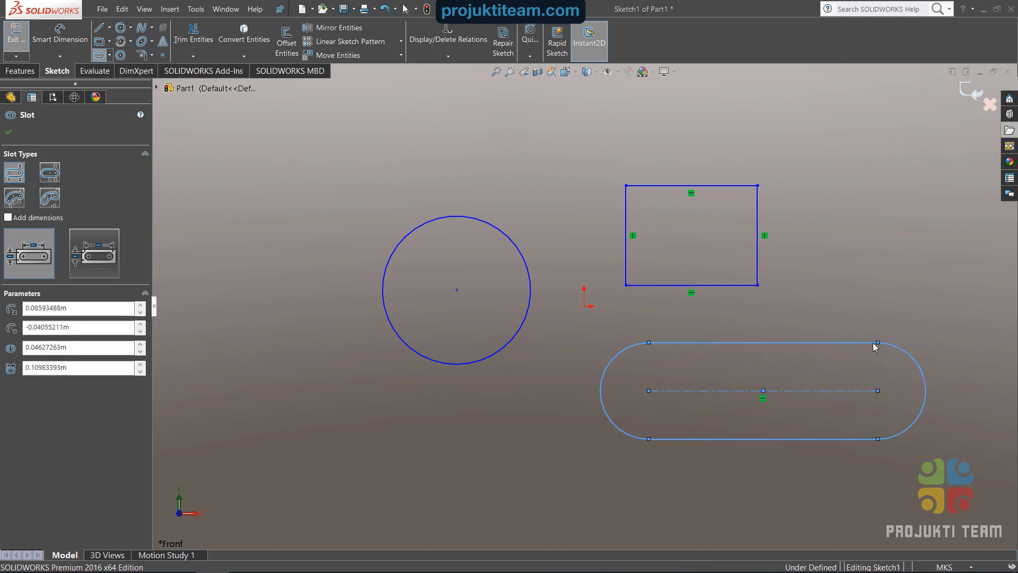
pyautogui.click(8, 132)
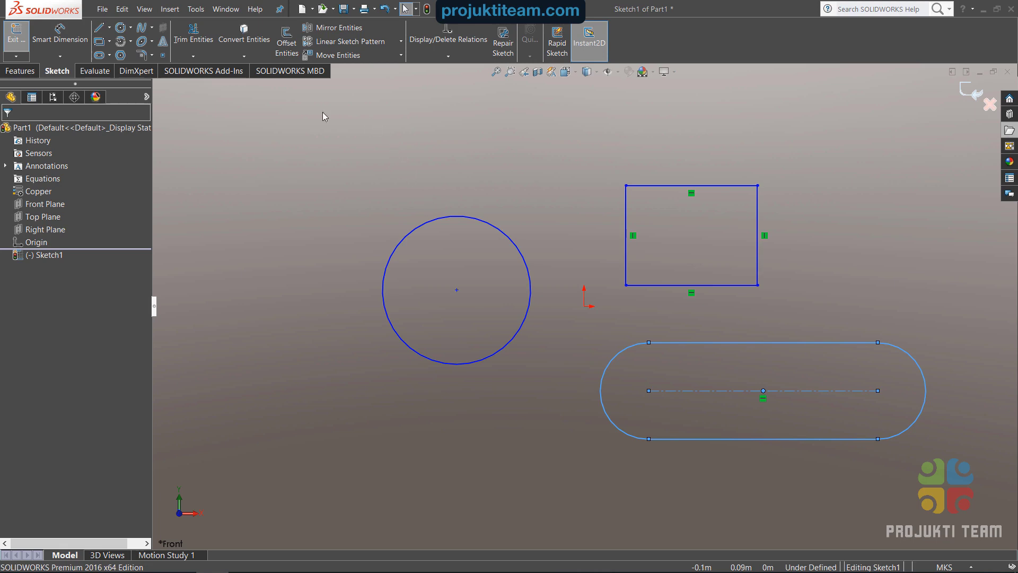
# Delete the circle, rectangle and slot from the sketch together.
pyautogui.moveTo(316, 108)
pyautogui.mouseDown()
pyautogui.moveTo(781, 464)
pyautogui.moveTo(969, 477)
pyautogui.mouseUp()
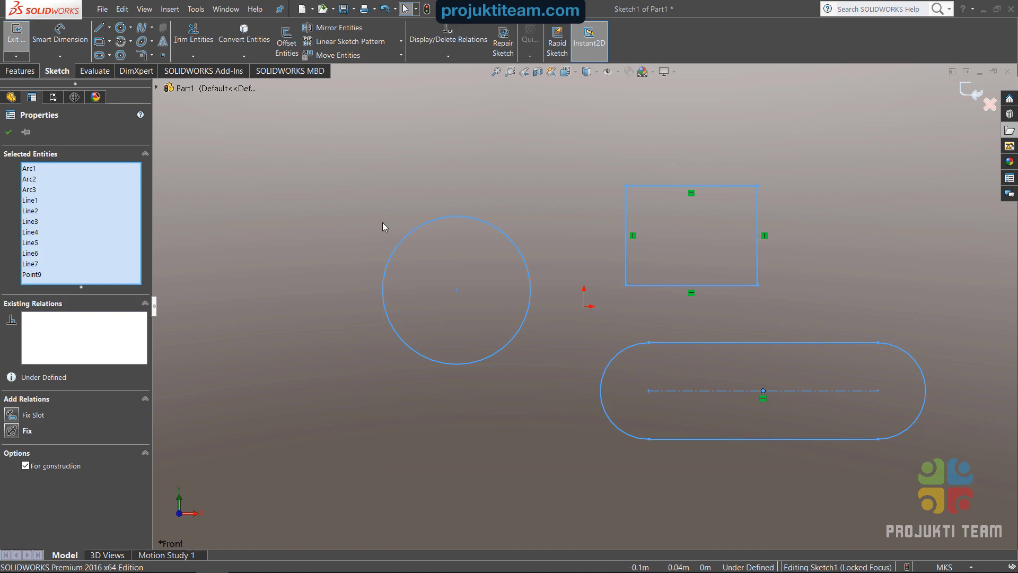
pyautogui.moveTo(355, 184)
pyautogui.mouseDown()
pyautogui.moveTo(428, 250)
pyautogui.moveTo(909, 441)
pyautogui.mouseUp()
pyautogui.moveTo(274, 135); pyautogui.dragTo(979, 471)
pyautogui.rightClick(438, 220)
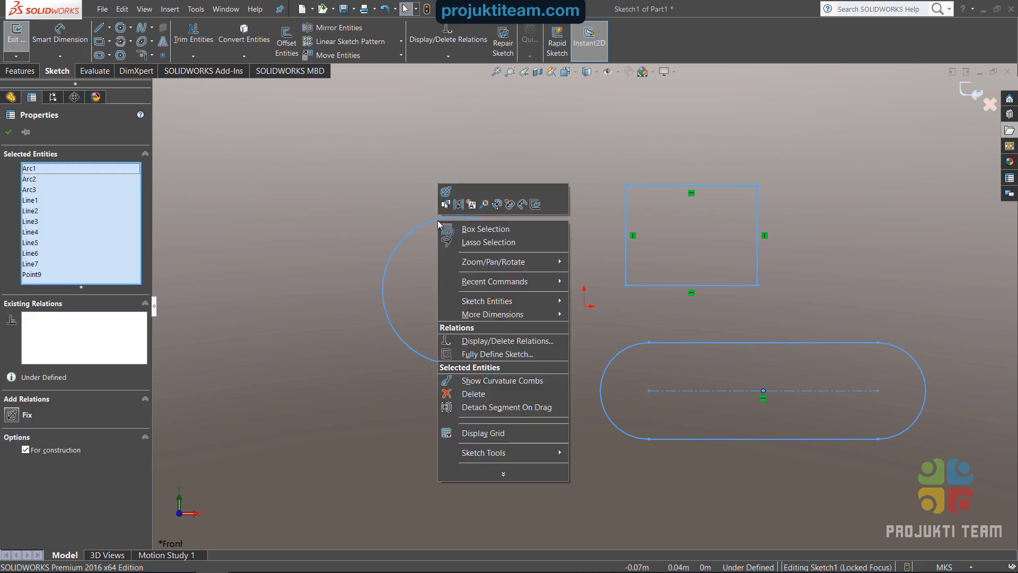
pyautogui.click(499, 399)
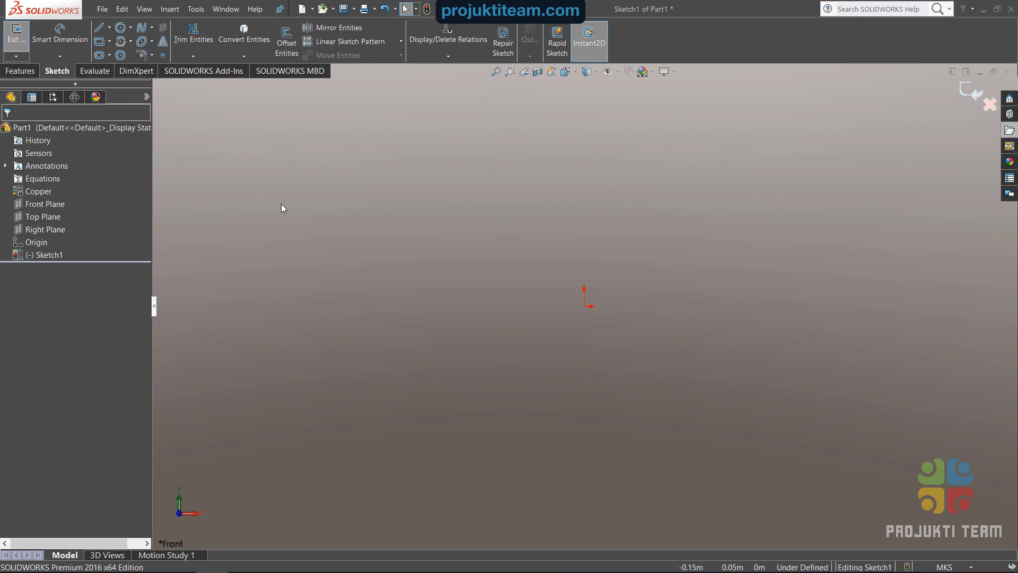
# Sketch a closed four-line profile around the origin with a right-angled upper corner, a horizontal base and a closing side about 0.07 m long.
pyautogui.click(99, 27)
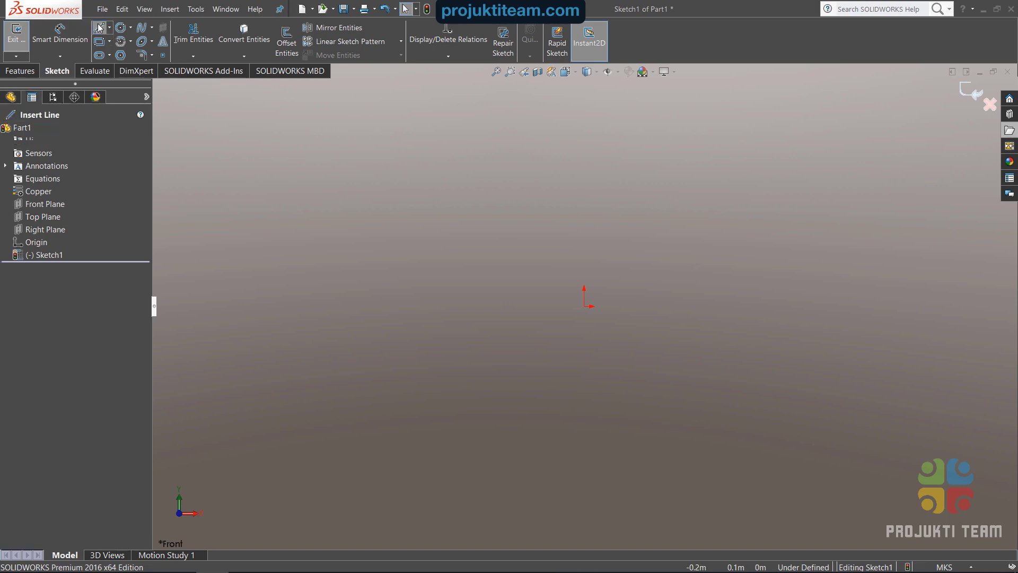
pyautogui.click(437, 263)
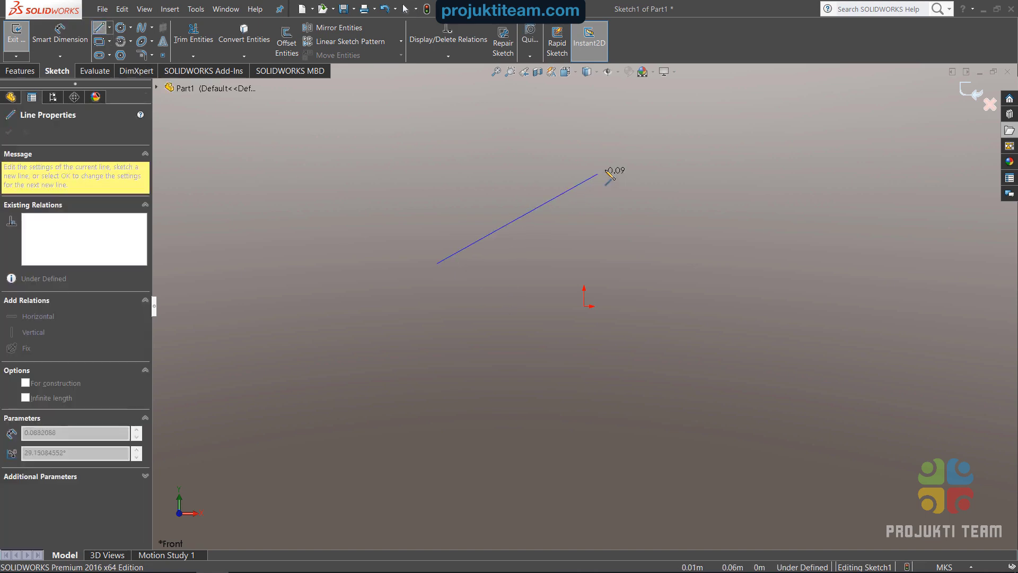
pyautogui.click(623, 166)
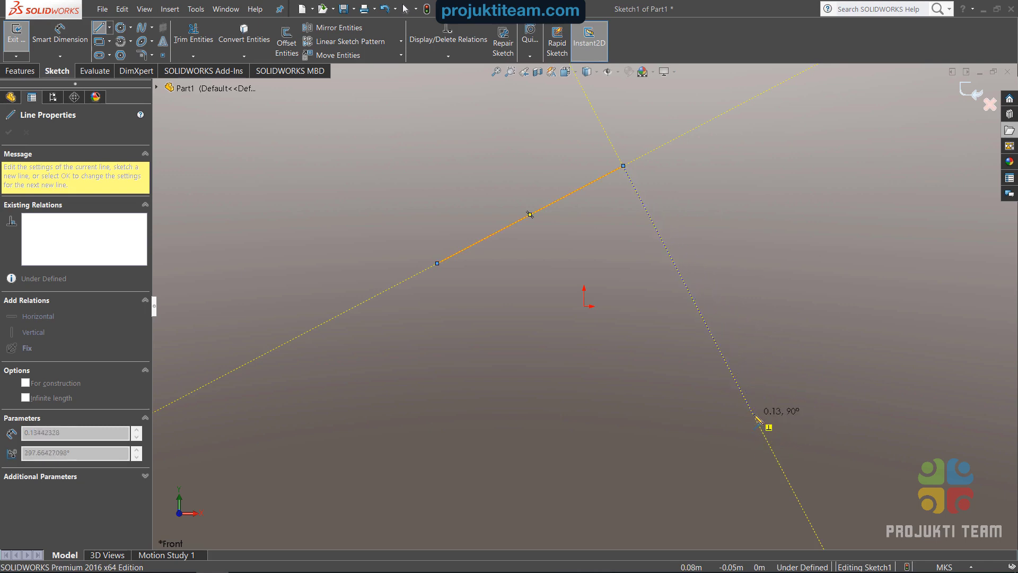
pyautogui.click(747, 402)
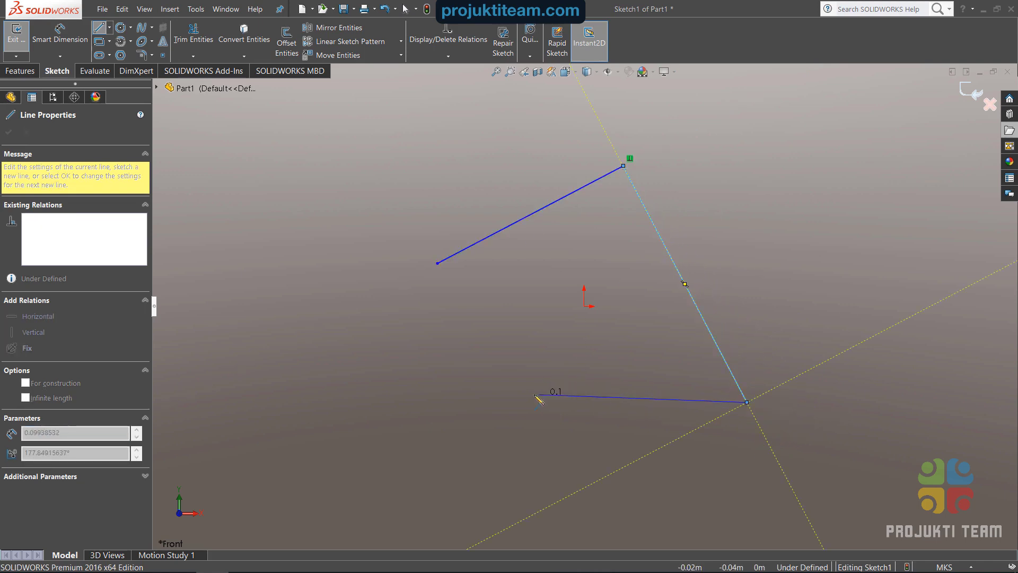
pyautogui.click(490, 402)
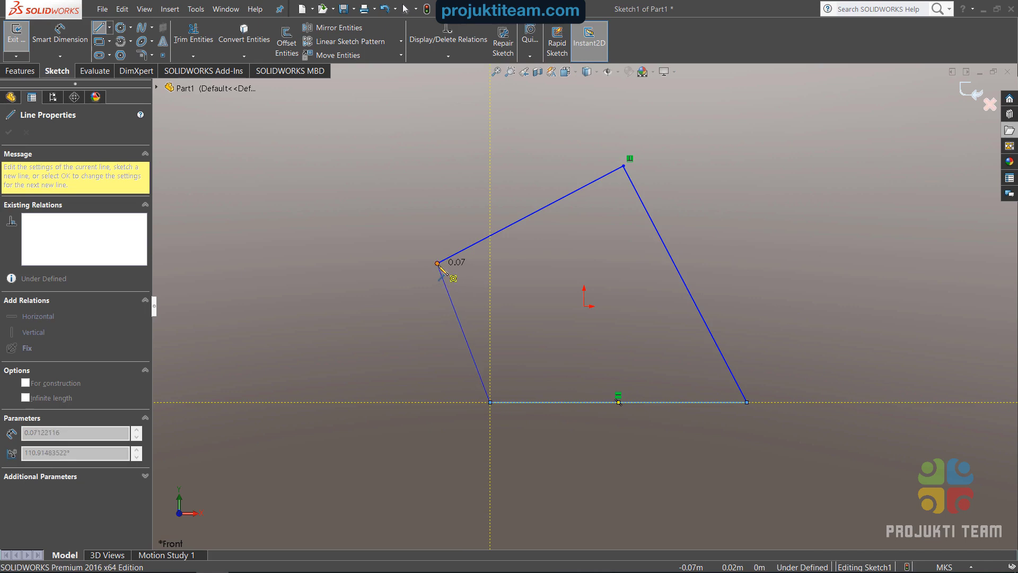
pyautogui.click(438, 264)
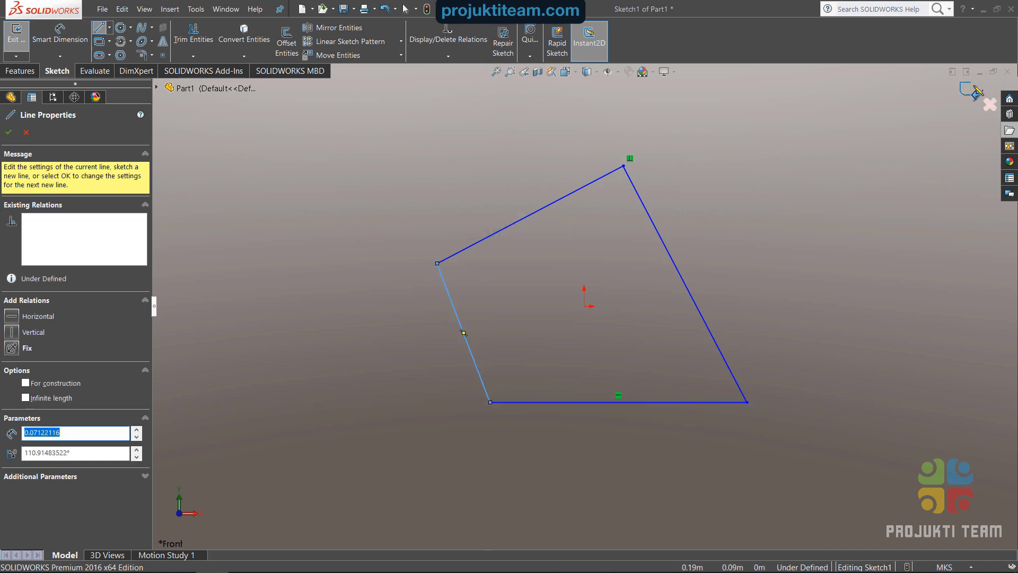
pyautogui.click(10, 133)
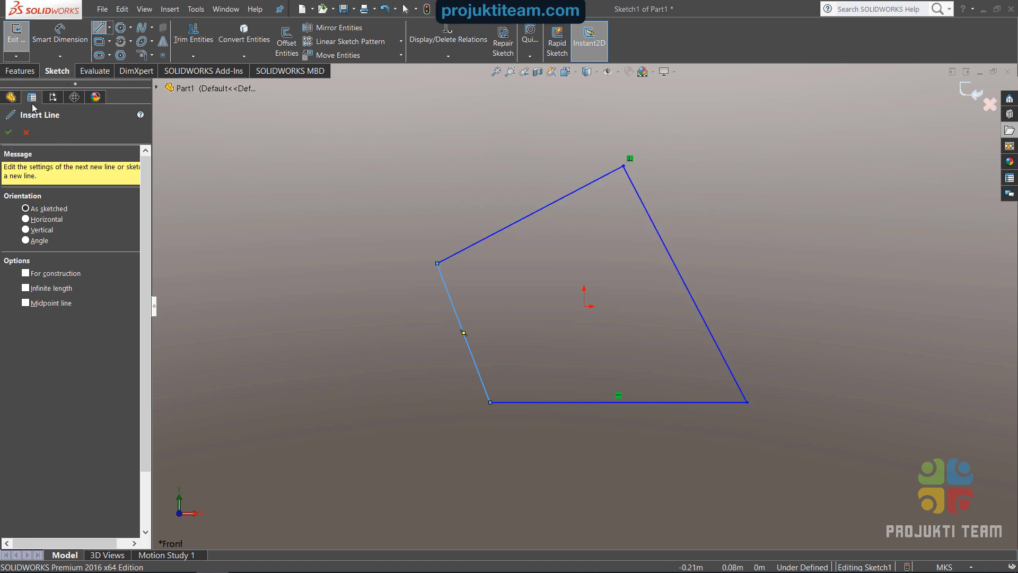
# Extrude the four-sided profile as a blind boss about 0.098 m deep, going backward behind the Front Plane.
pyautogui.click(21, 74)
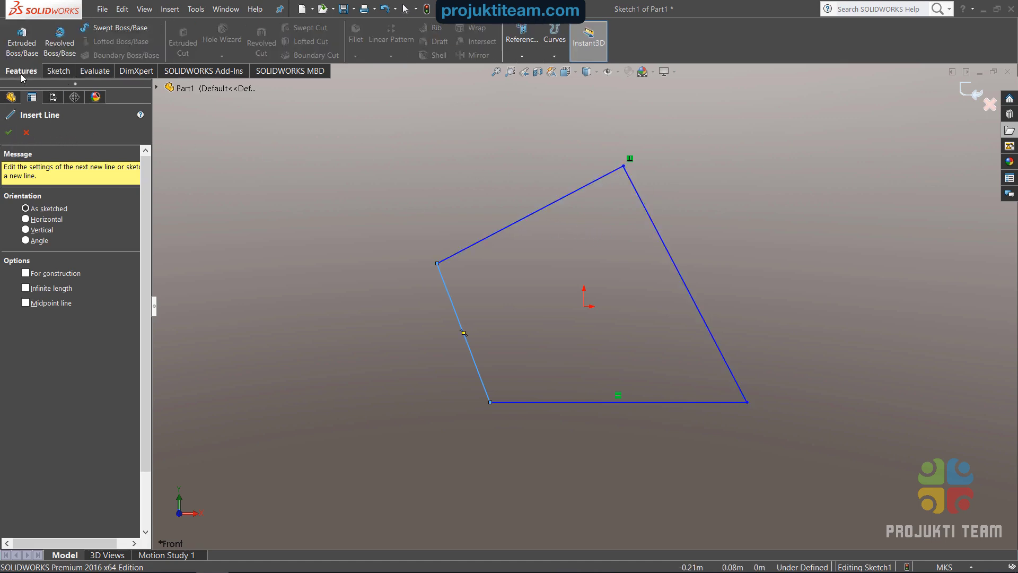
pyautogui.click(22, 46)
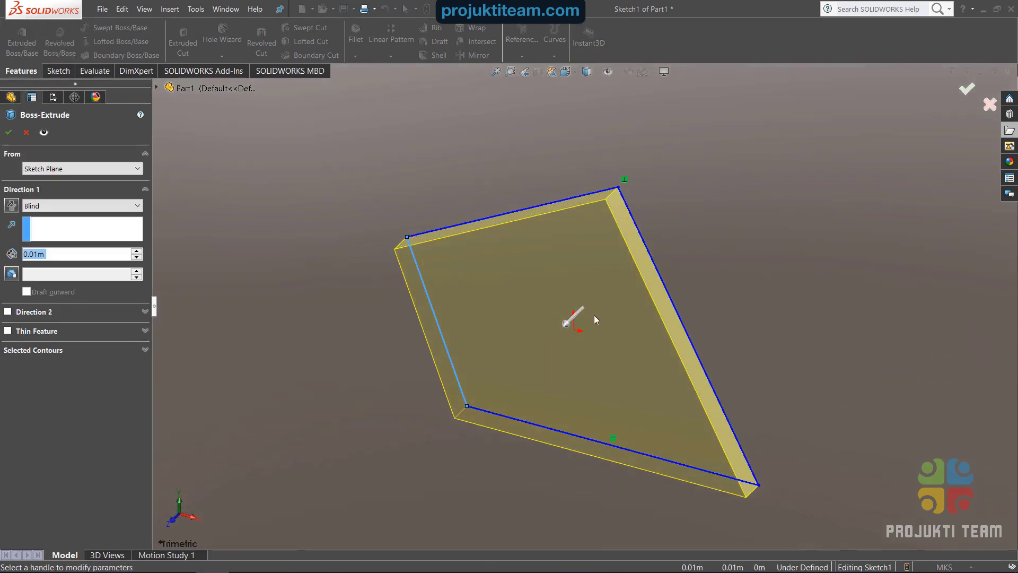
pyautogui.click(569, 320)
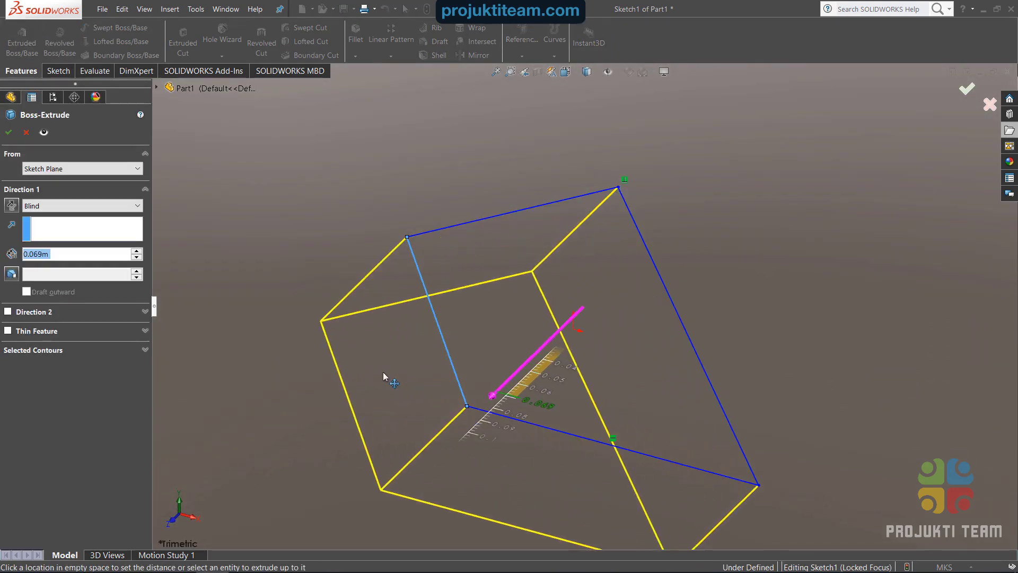
pyautogui.click(474, 406)
pyautogui.click(473, 419)
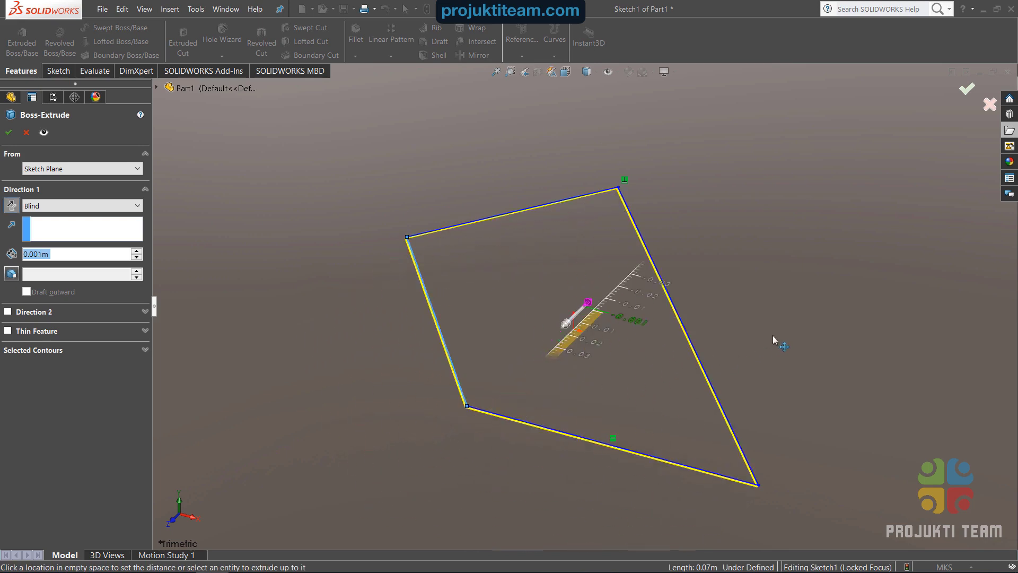
pyautogui.click(909, 244)
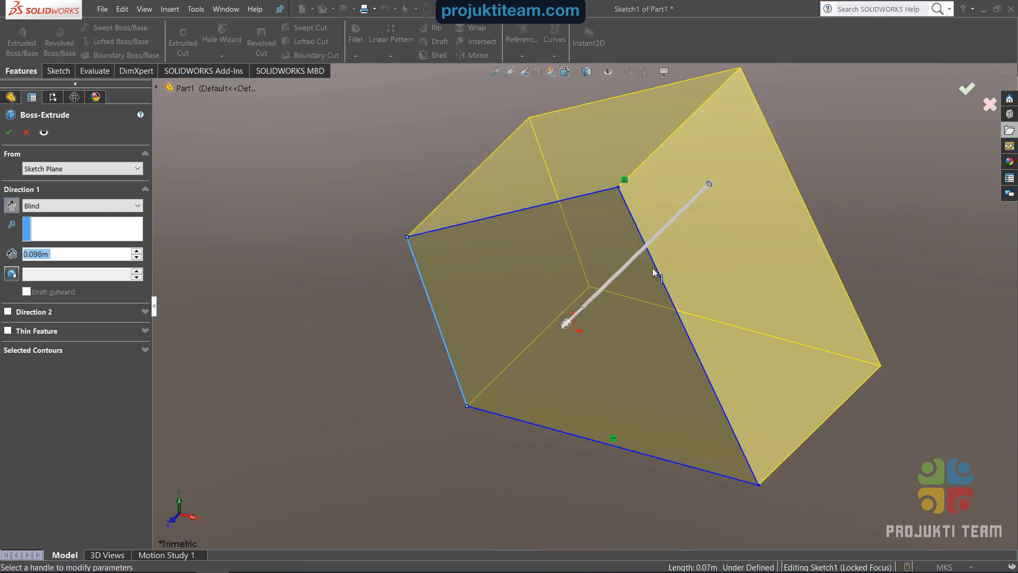
pyautogui.click(967, 88)
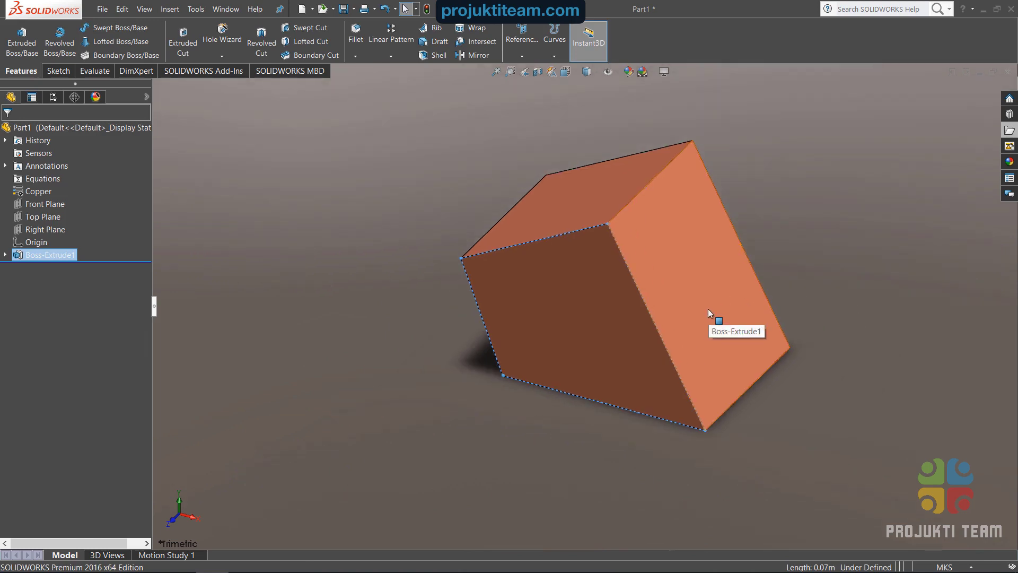
# Save the extruded model as a new part file in the Solidworks Tutorials folder.
pyautogui.moveTo(793, 233); pyautogui.dragTo(862, 259, button='middle')
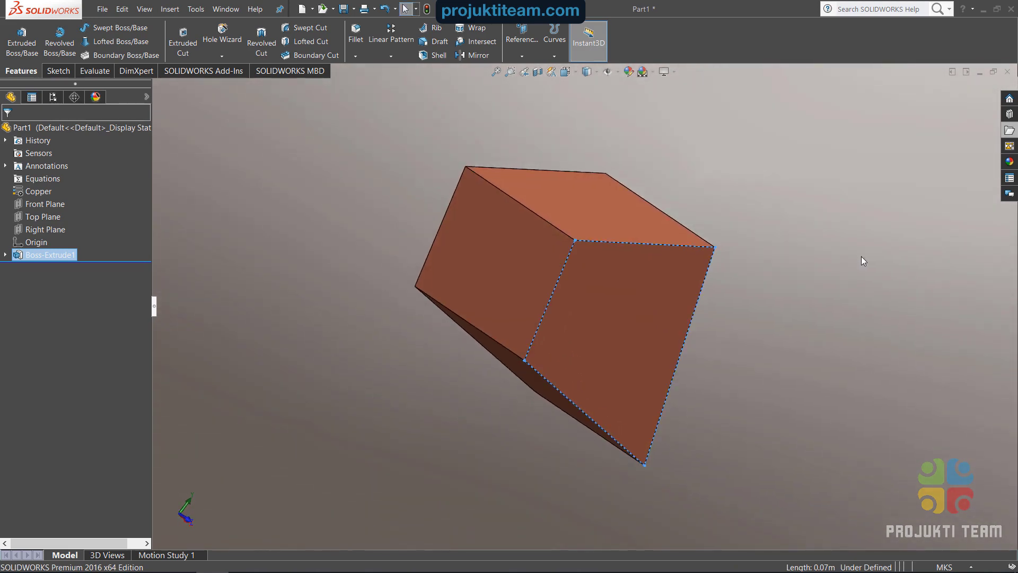
pyautogui.click(107, 11)
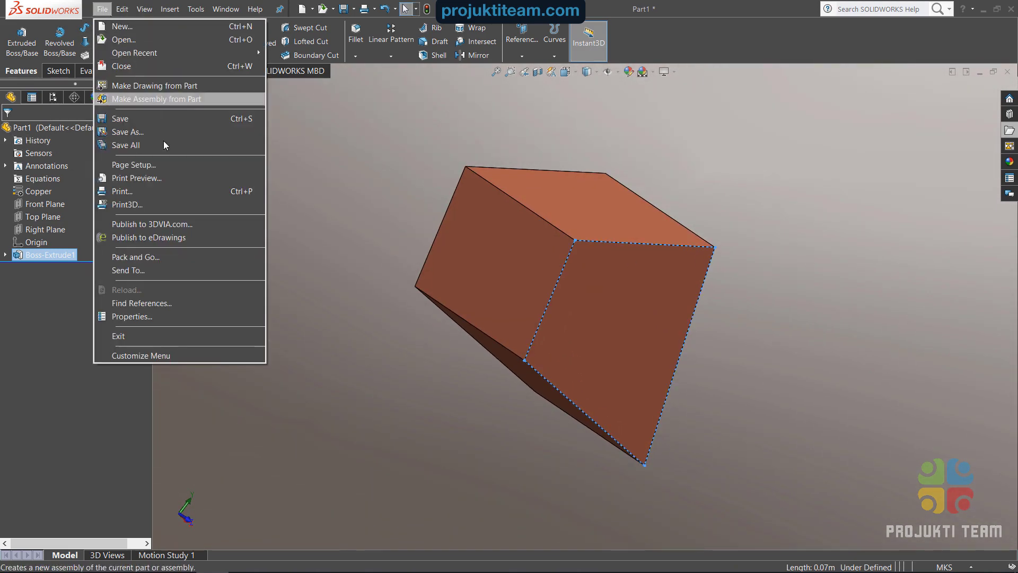
pyautogui.click(154, 130)
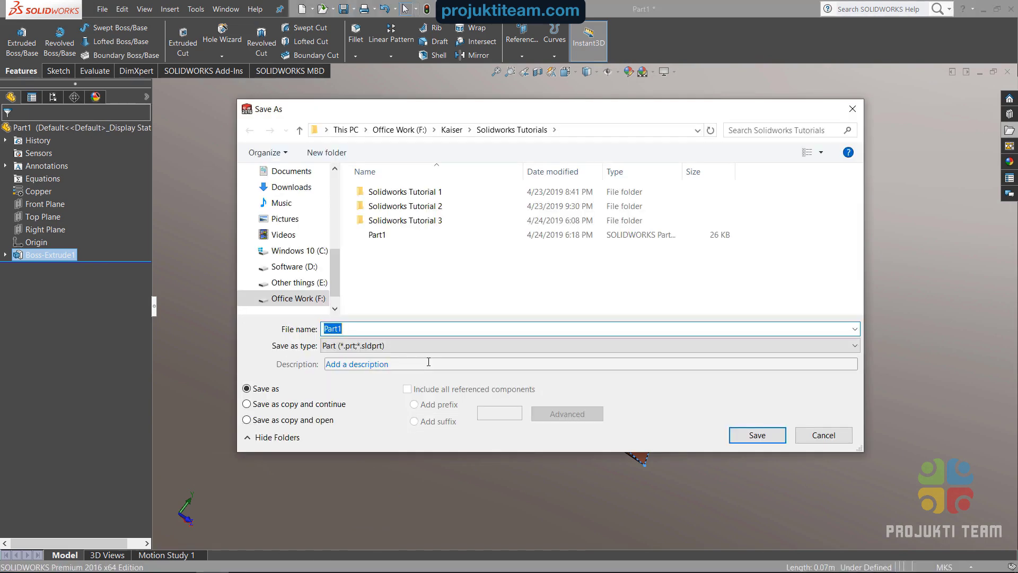
pyautogui.press('BackSpace')
pyautogui.click(765, 436)
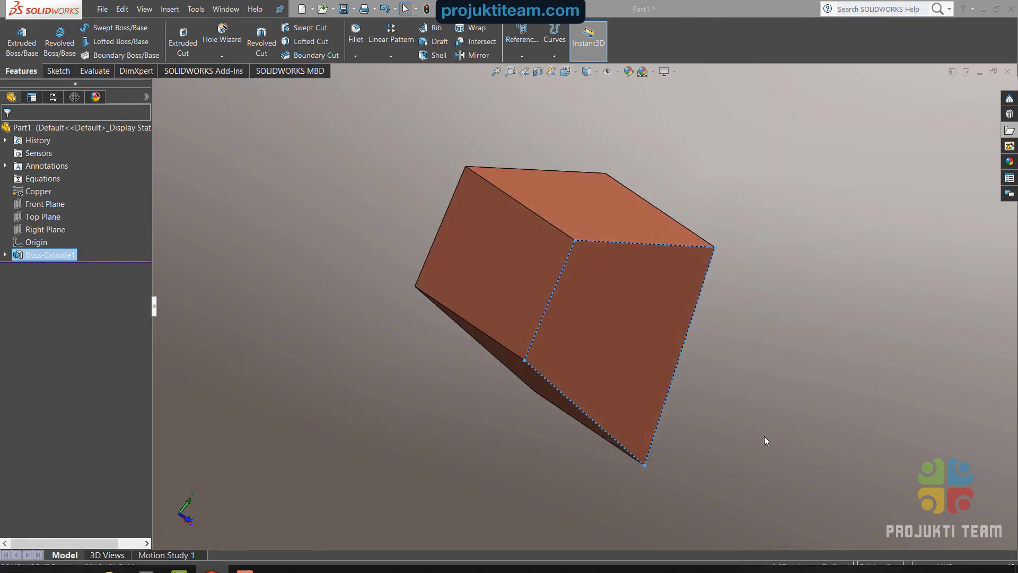